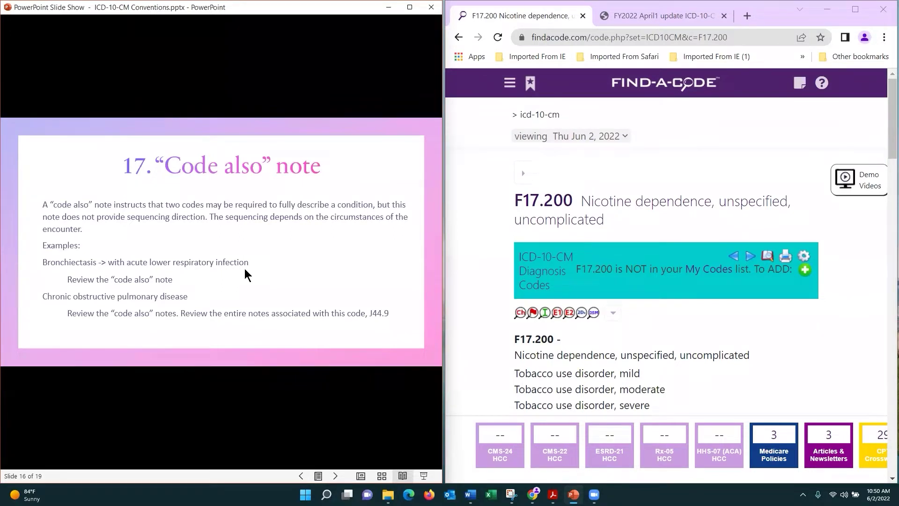
- Open the Click-A-Dex ICD-10-CM Index search via diagnosis > ICD-10-CM and focus the term field
left_click(509, 84)
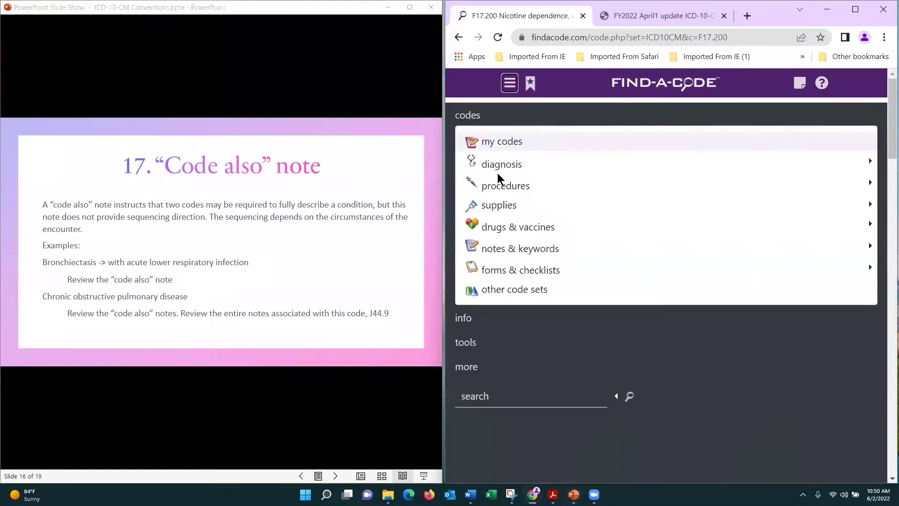
left_click(497, 165)
left_click(572, 185)
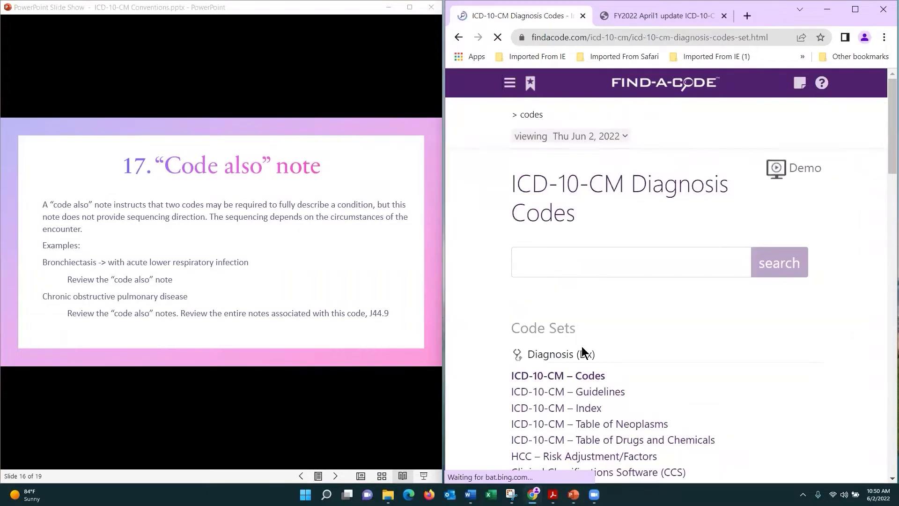
left_click(589, 412)
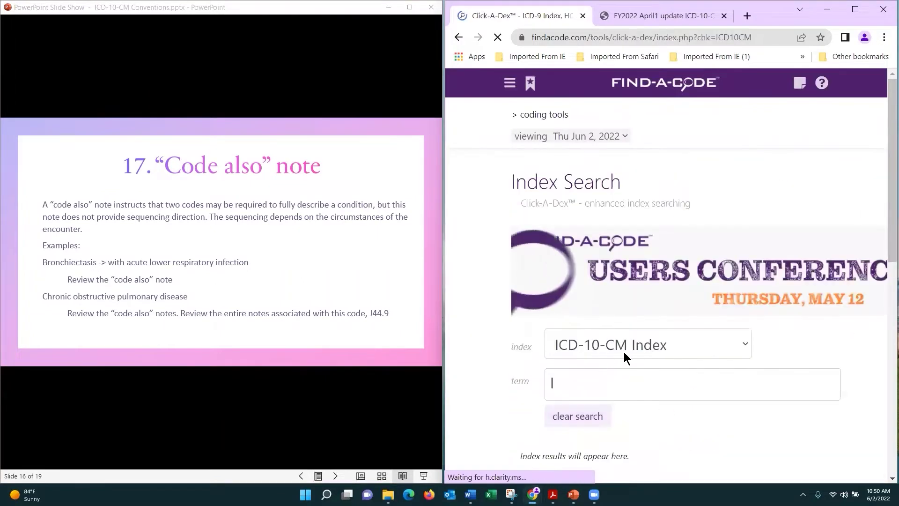
left_click(617, 376)
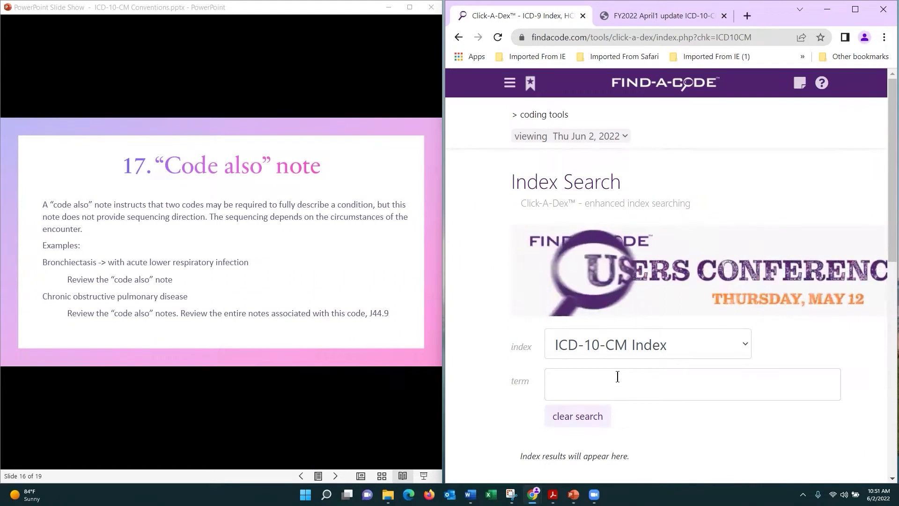
- Look up 'Bronchiectasis' as the ICD-10-CM index term
type("BRON")
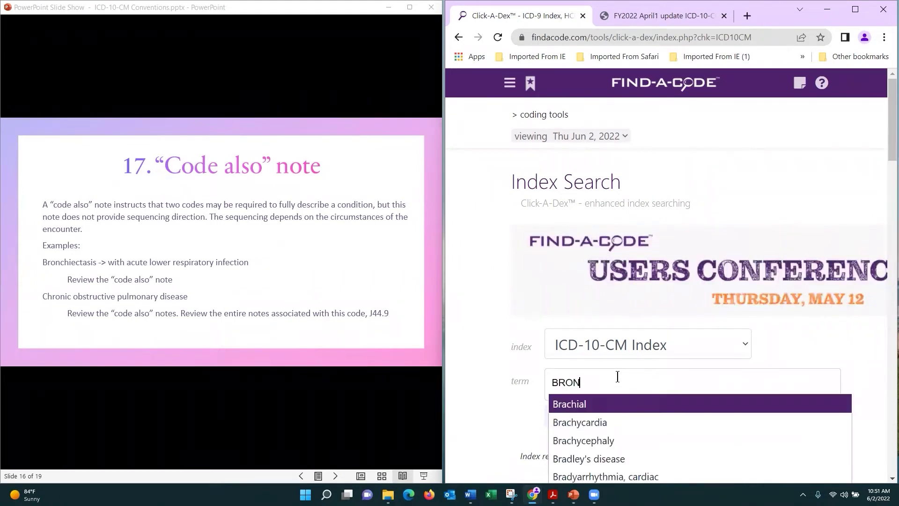
type("CHIECTASI")
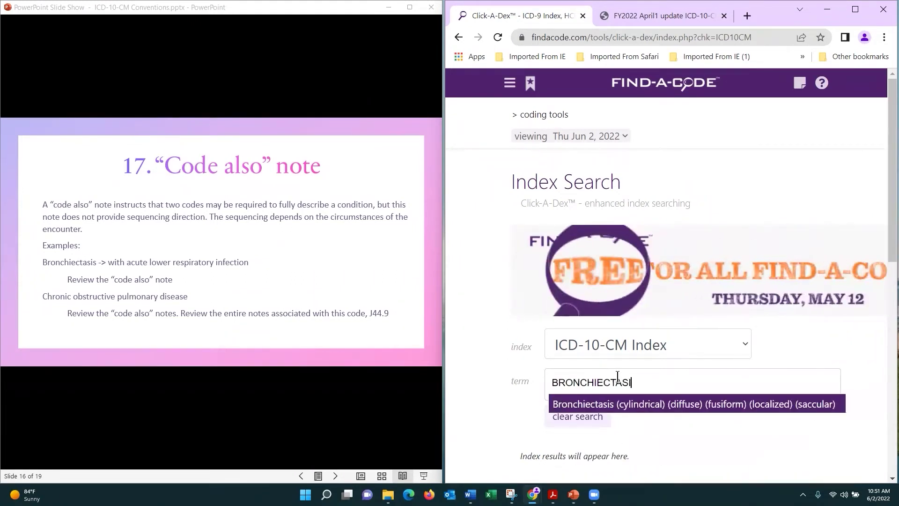
key("Return")
left_click(488, 442)
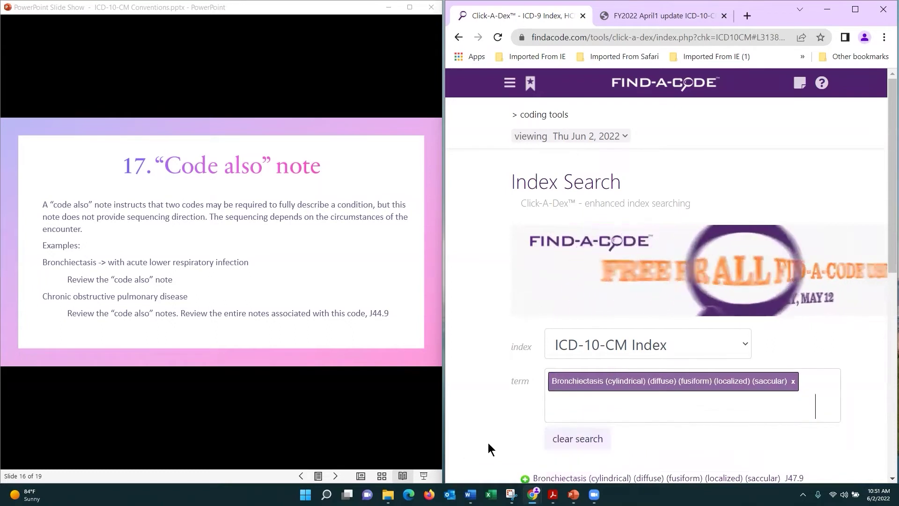
- Expand 'with' > 'acute' under Bronchiectasis and open J47.0 for lower respiratory infection
scroll(505, 443, "down", 4)
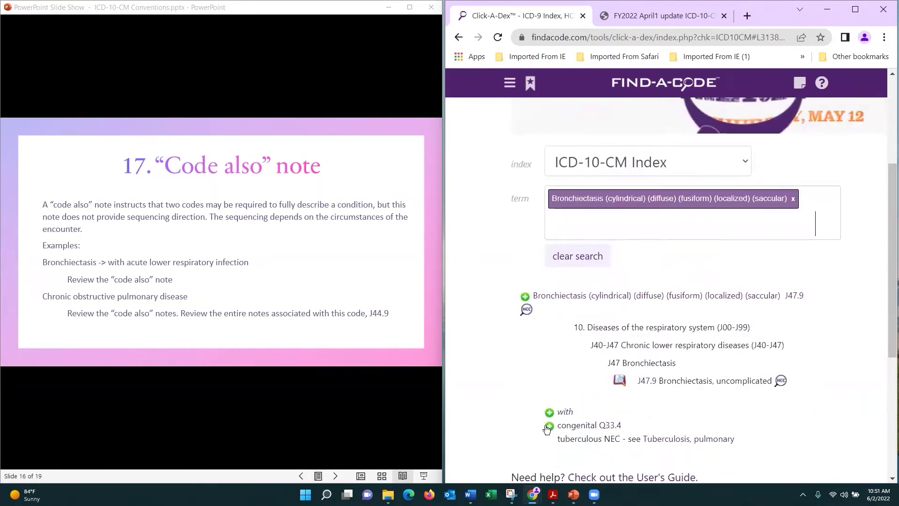
left_click(571, 415)
scroll(603, 418, "down", 1)
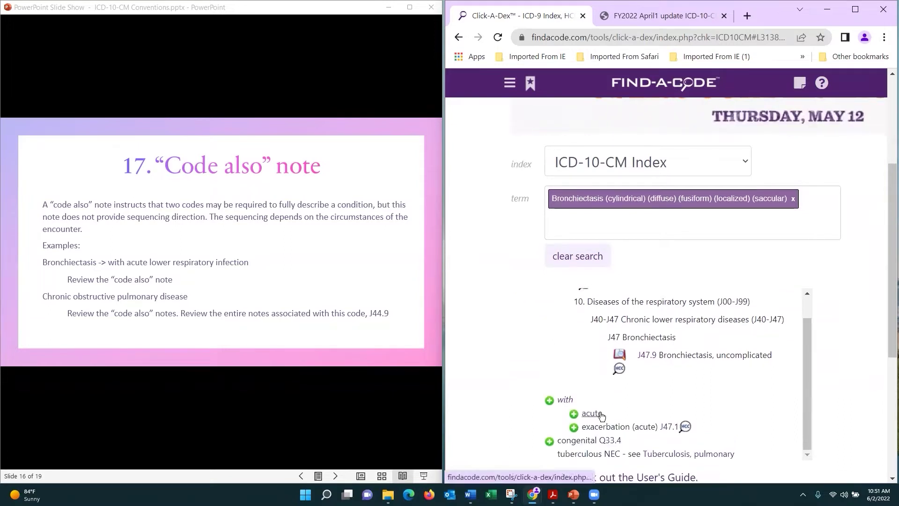
scroll(627, 400, "down", 3)
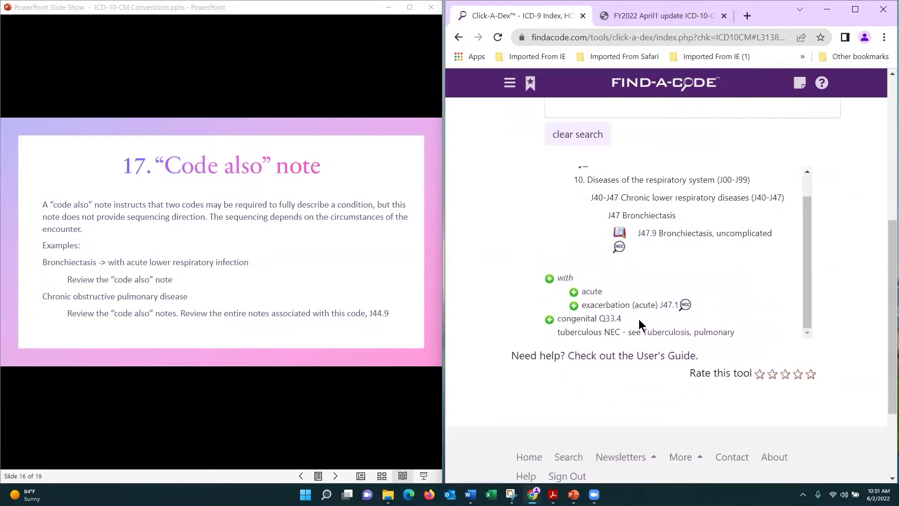
left_click(598, 296)
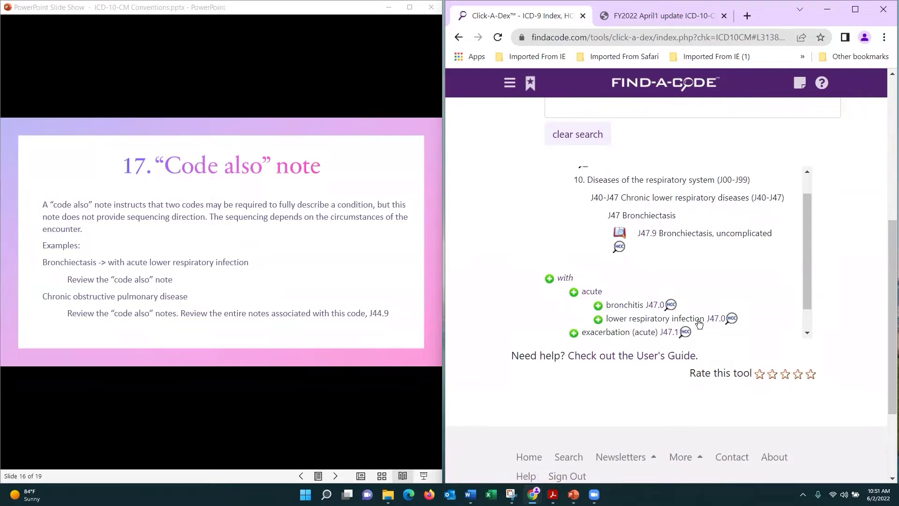
left_click(717, 319)
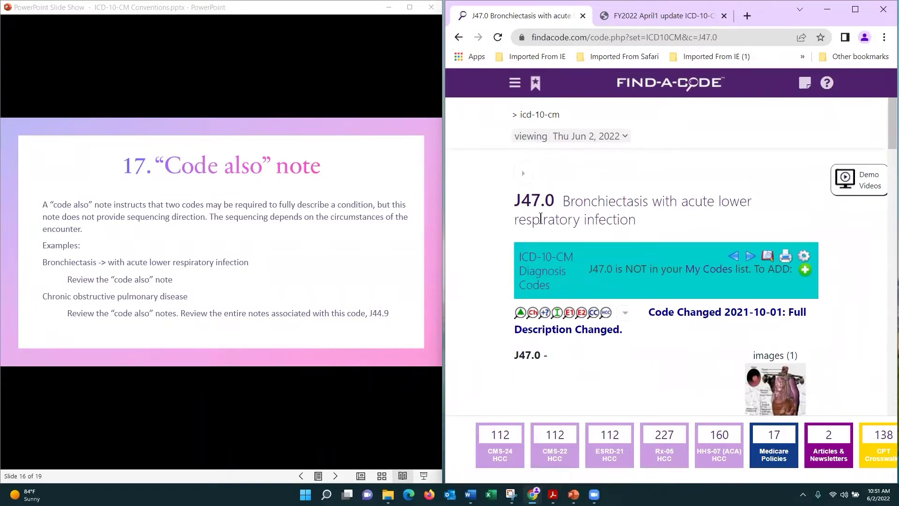
- Scroll through the J47.0 page to read its Code Also, ICD-9 and Includes notes
scroll(541, 219, "down", 2)
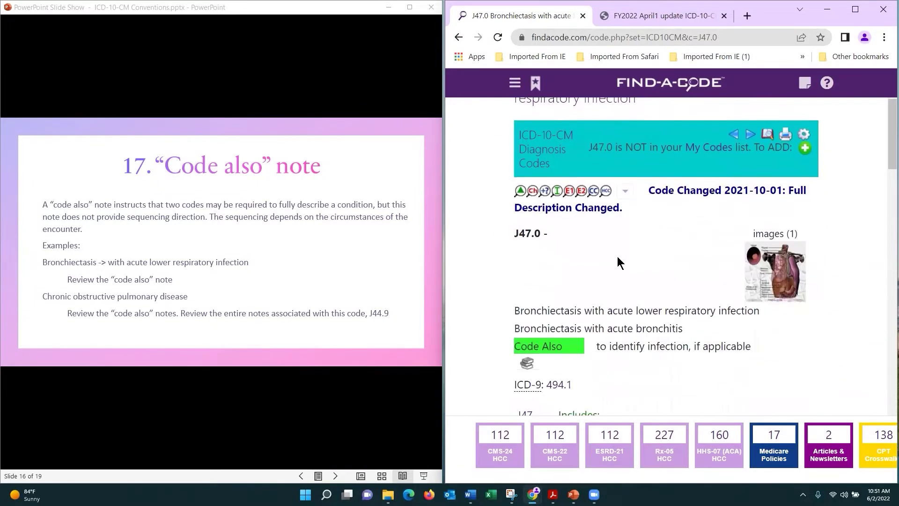
scroll(617, 256, "down", 1)
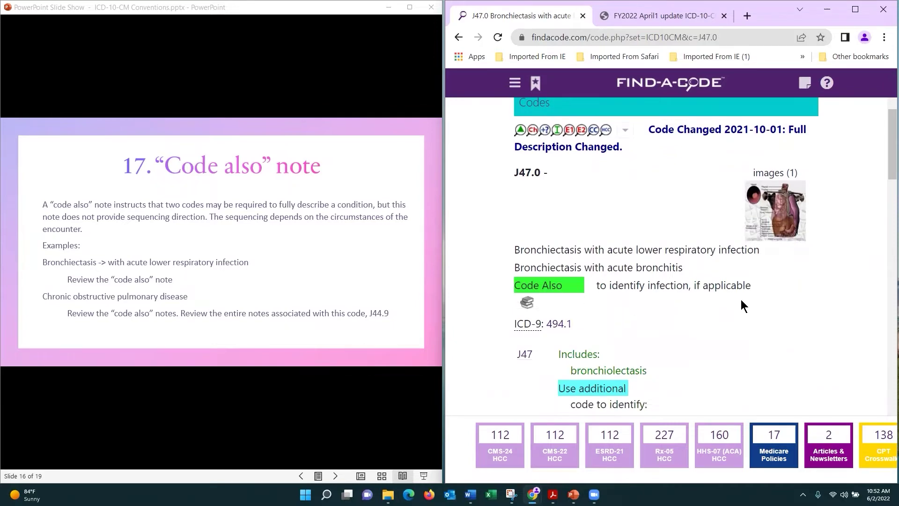
scroll(628, 231, "up", 2)
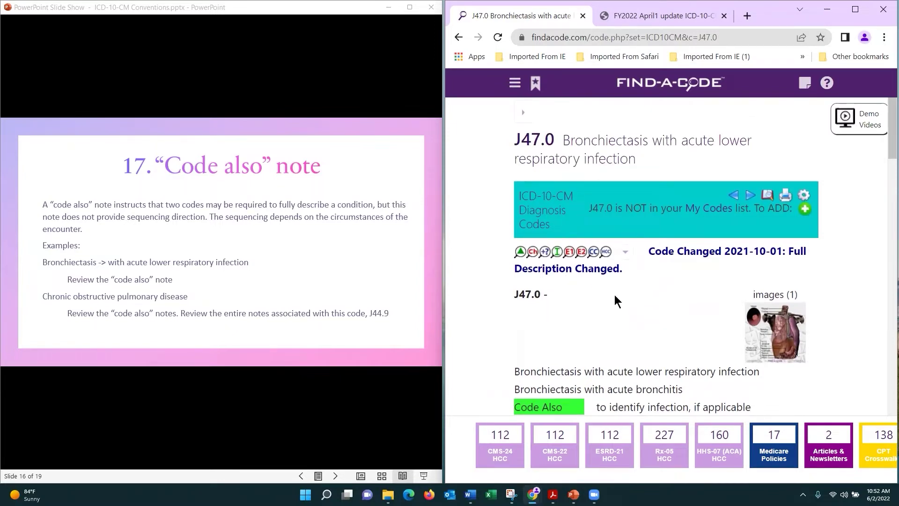
scroll(614, 294, "down", 1)
scroll(614, 295, "up", 1)
scroll(572, 325, "down", 1)
scroll(567, 323, "down", 1)
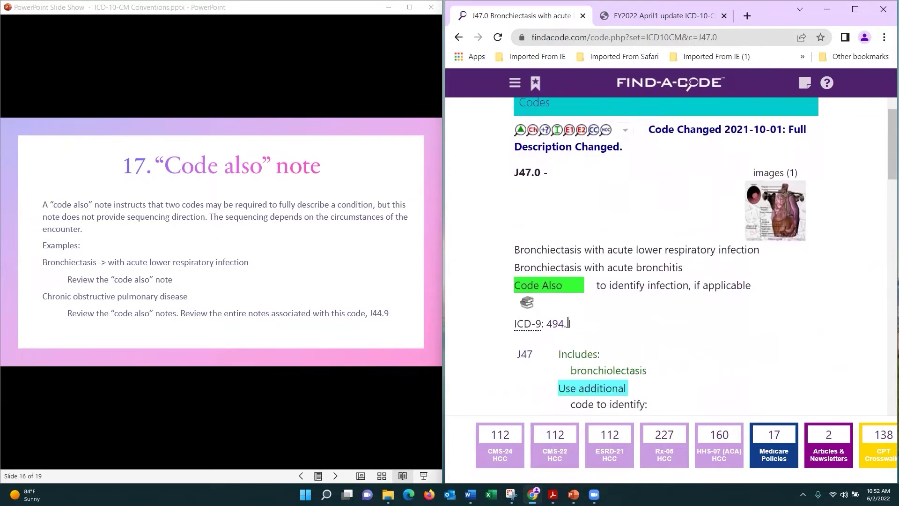
scroll(629, 327, "down", 1)
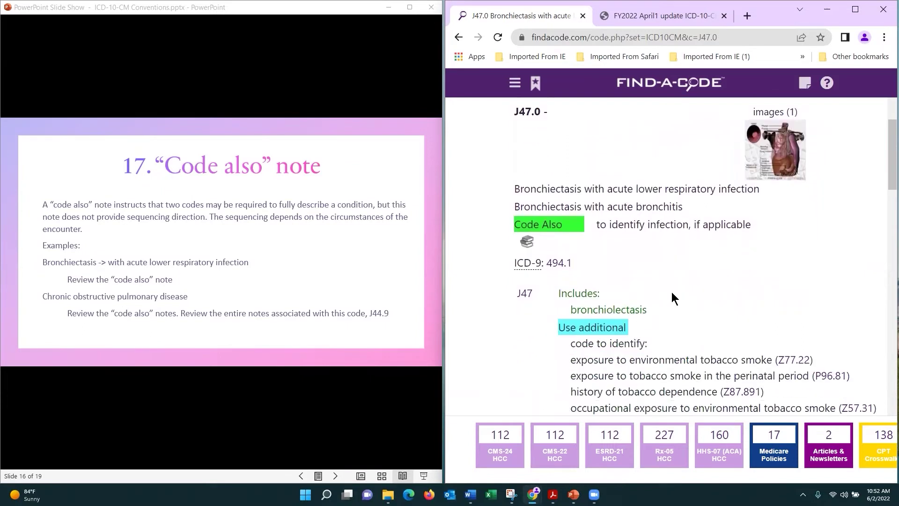
scroll(691, 288, "up", 2)
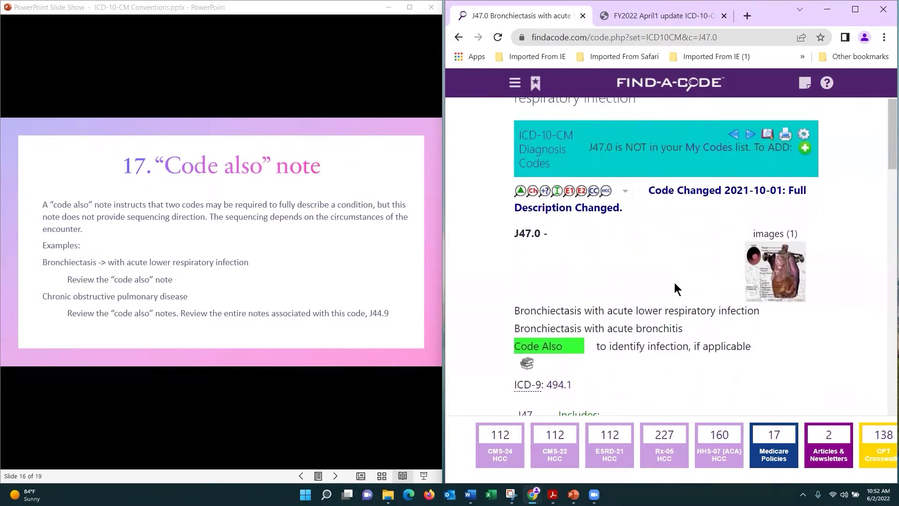
- Bring the PowerPoint show back to slide 16, the 'Code also' note slide
left_click(216, 275)
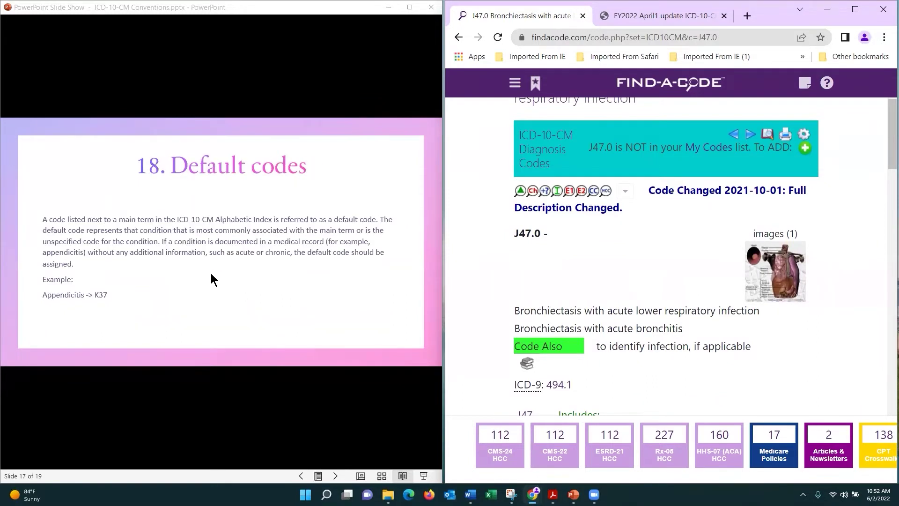
key("Left")
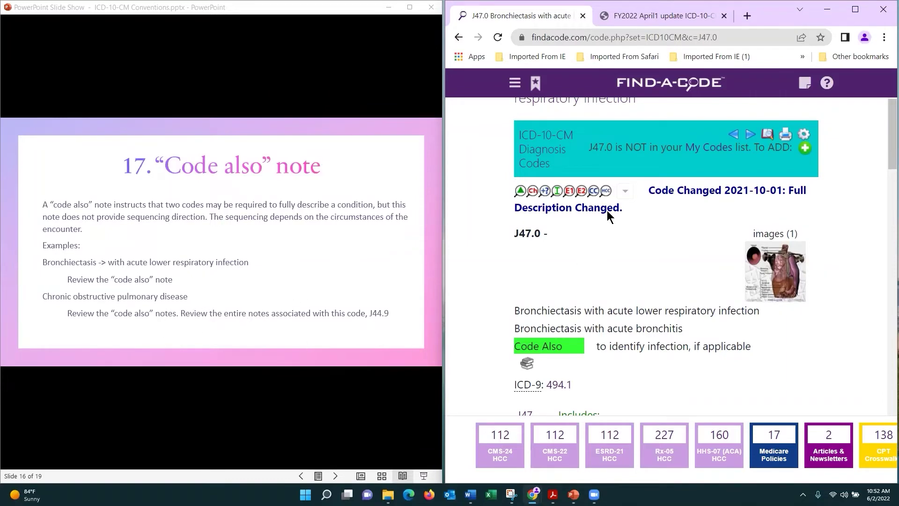
scroll(598, 174, "up", 2)
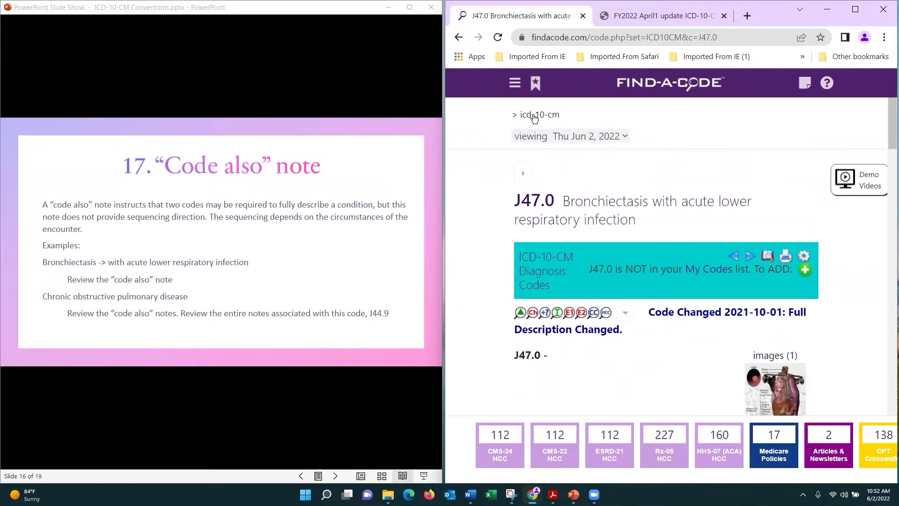
- Return to the ICD-10-CM diagnosis codes page and reopen its index search
mouse_move(535, 116)
left_click(531, 150)
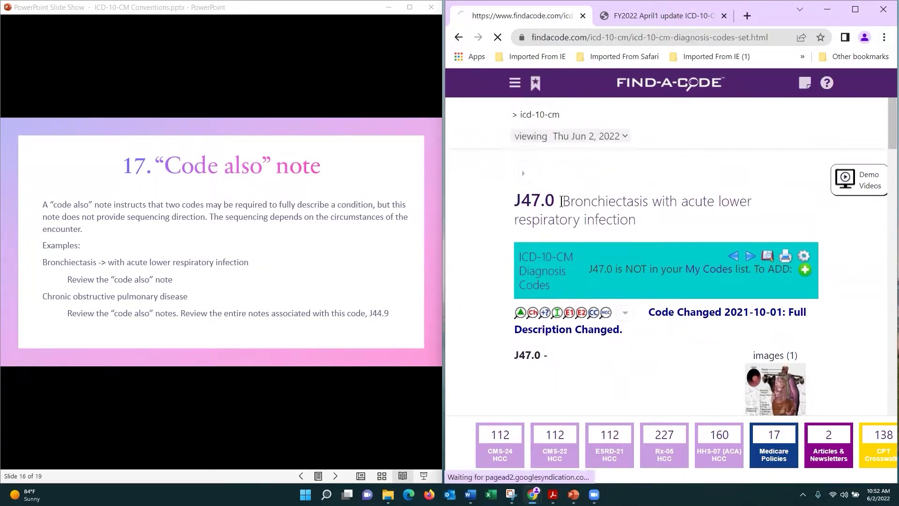
left_click(576, 407)
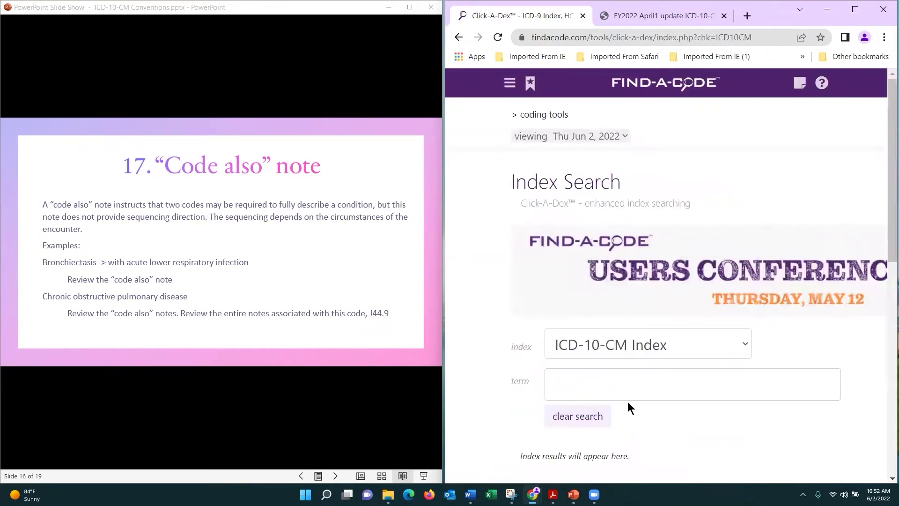
- Enter J44.9 as the term, keeping ICD-10-CM Index as the search index
type("J44.9")
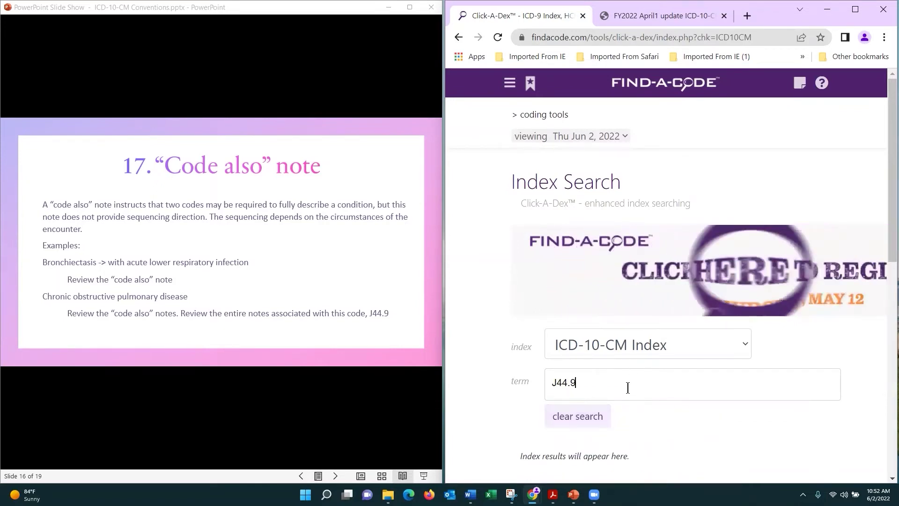
left_click(736, 346)
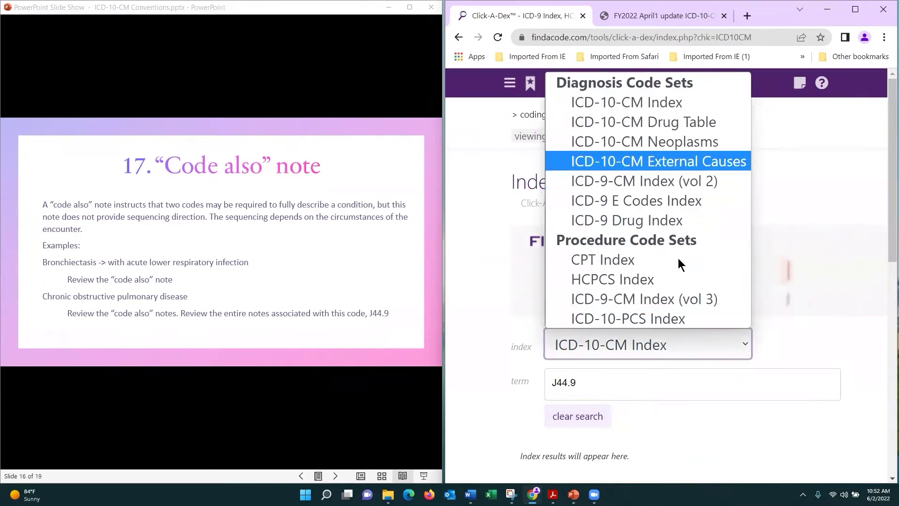
left_click(537, 261)
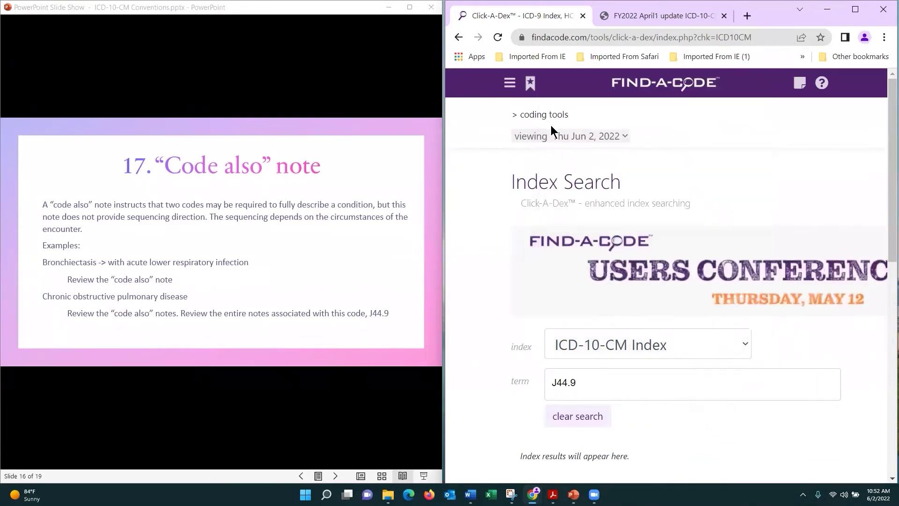
left_click(613, 351)
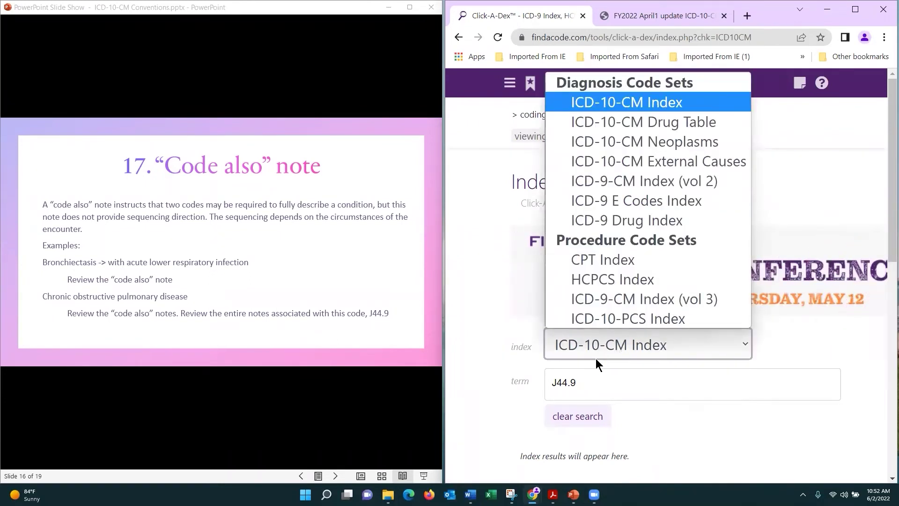
left_click(613, 392)
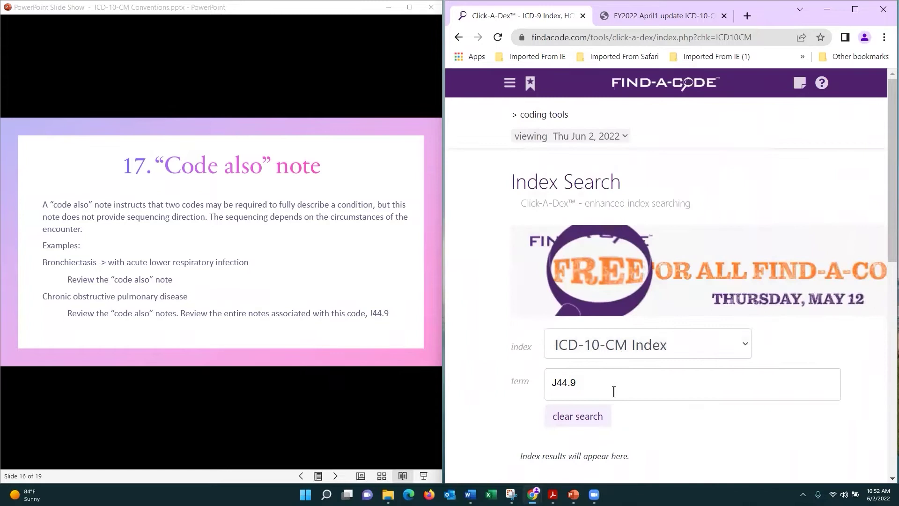
- Search the ICD-10-CM diagnosis codes for 'j44.9' to open its COPD, unspecified code page
left_click(515, 89)
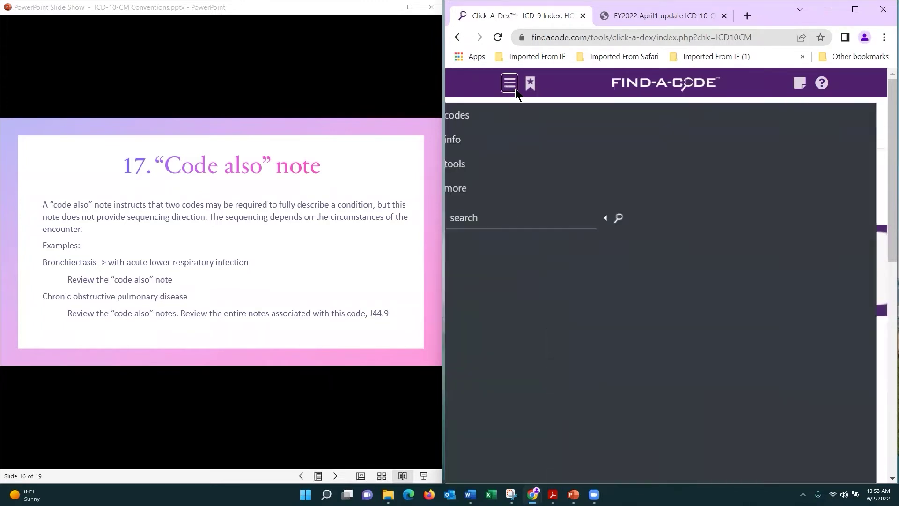
left_click(457, 115)
left_click(501, 163)
left_click(491, 184)
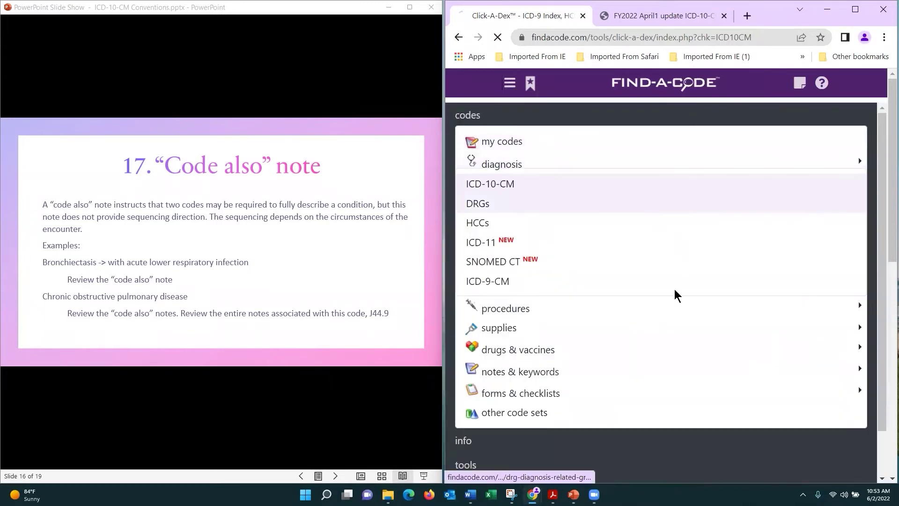
left_click(615, 271)
type("j")
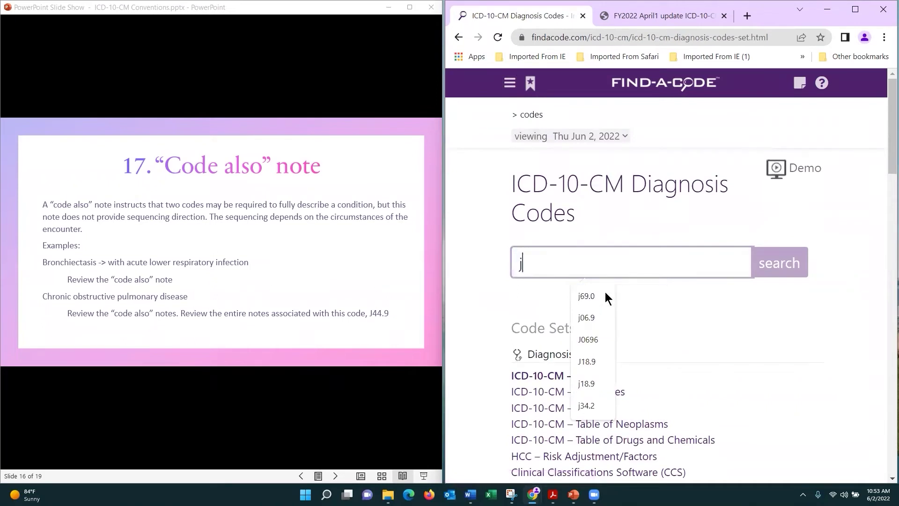
type("44.9")
key("Return")
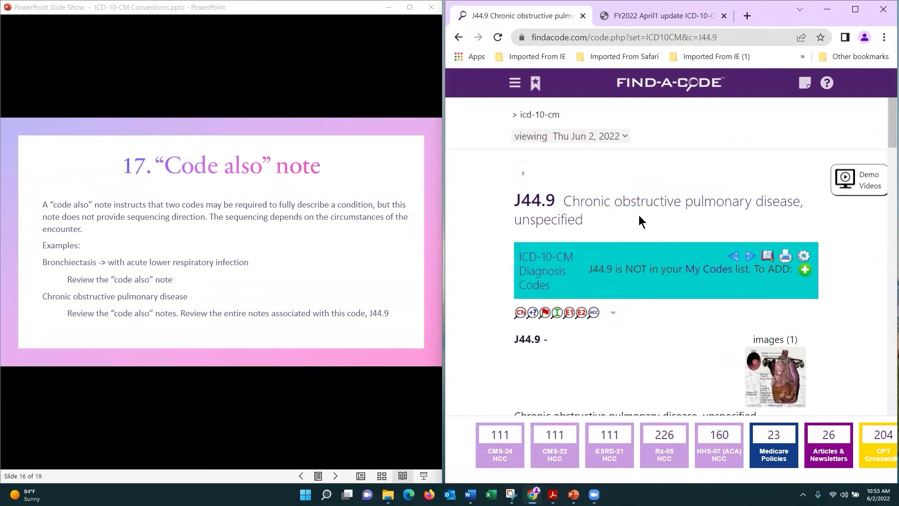
- Scroll the J44.9 page down to its Code Also (J45.-), Use additional and Excludes1 notes
scroll(641, 220, "down", 1)
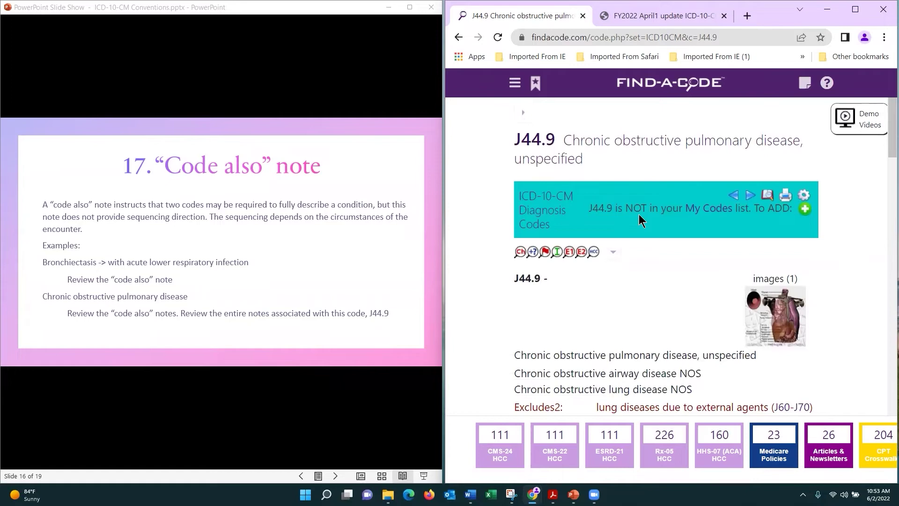
scroll(639, 220, "down", 1)
scroll(638, 215, "down", 4)
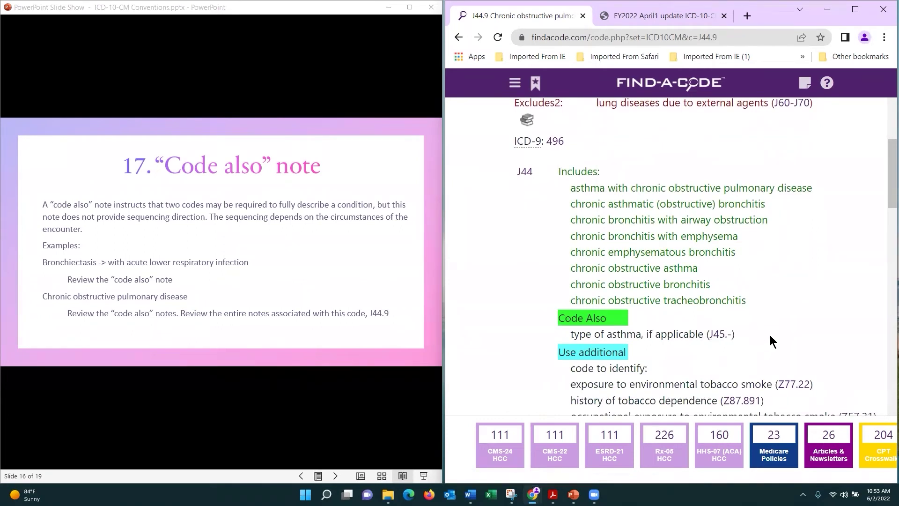
scroll(761, 334, "down", 1)
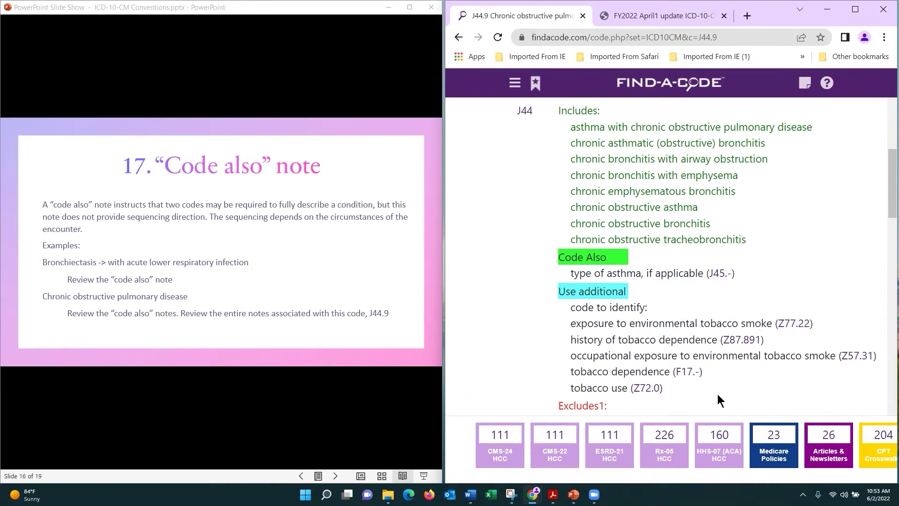
scroll(715, 390, "down", 1)
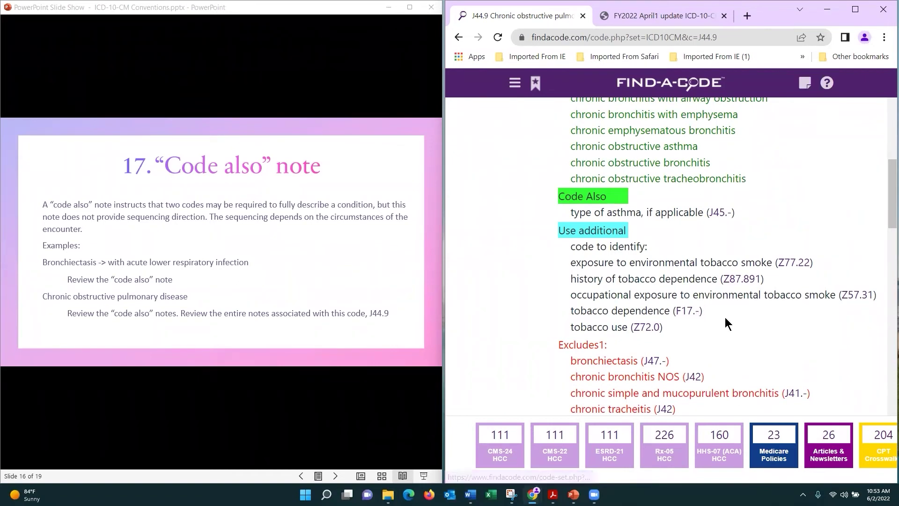
scroll(725, 323, "down", 1)
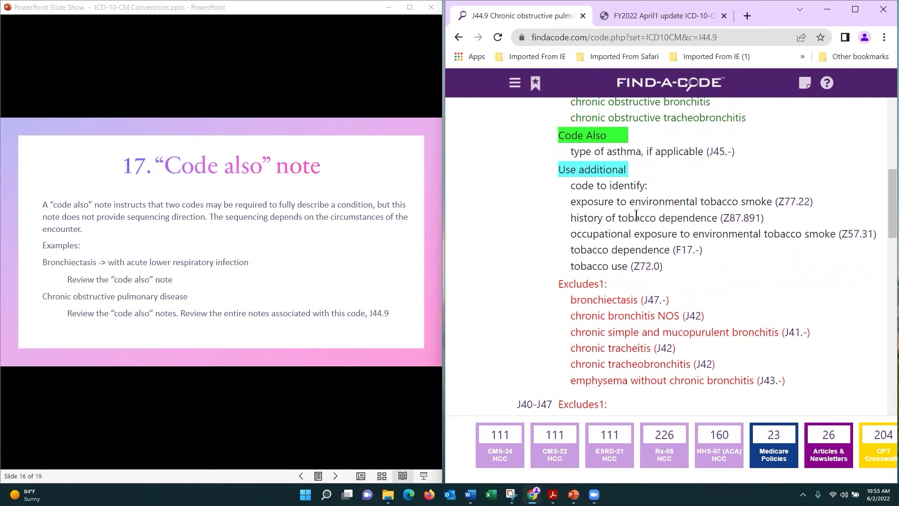
scroll(636, 214, "up", 9)
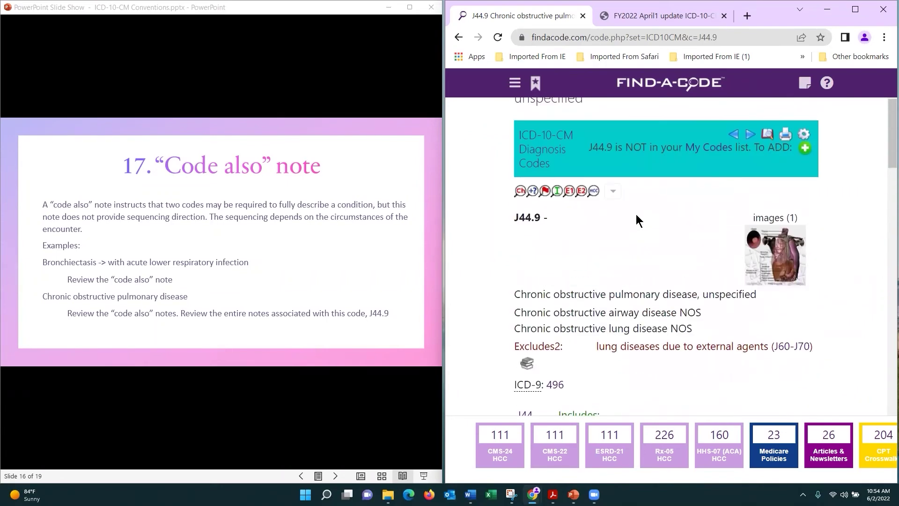
scroll(636, 214, "up", 3)
scroll(635, 214, "down", 4)
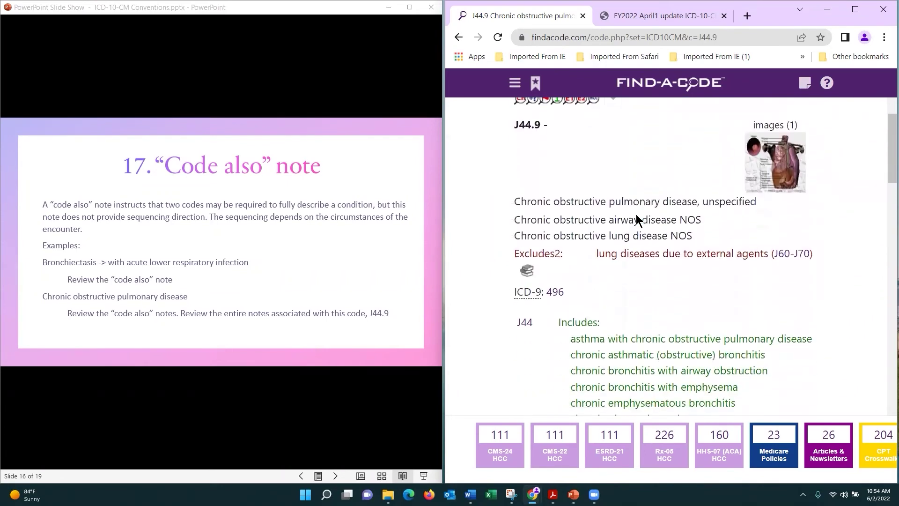
scroll(636, 218, "down", 2)
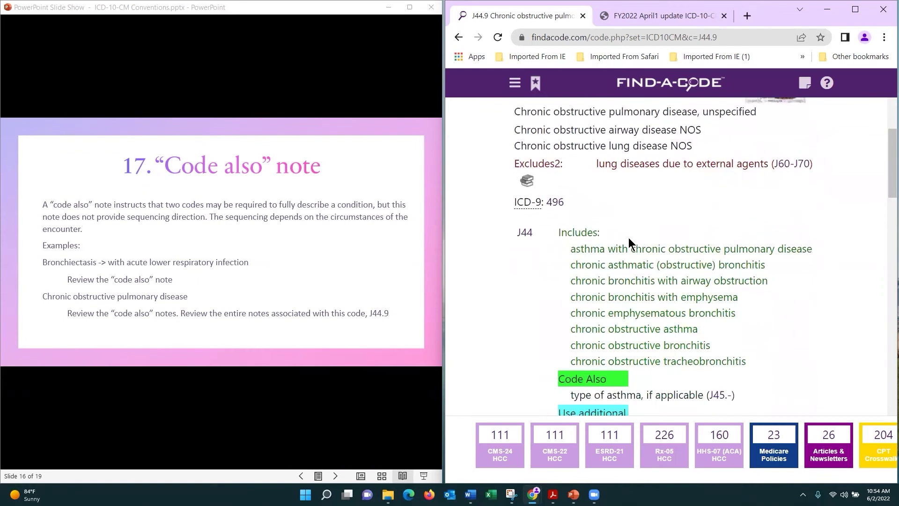
scroll(629, 238, "down", 1)
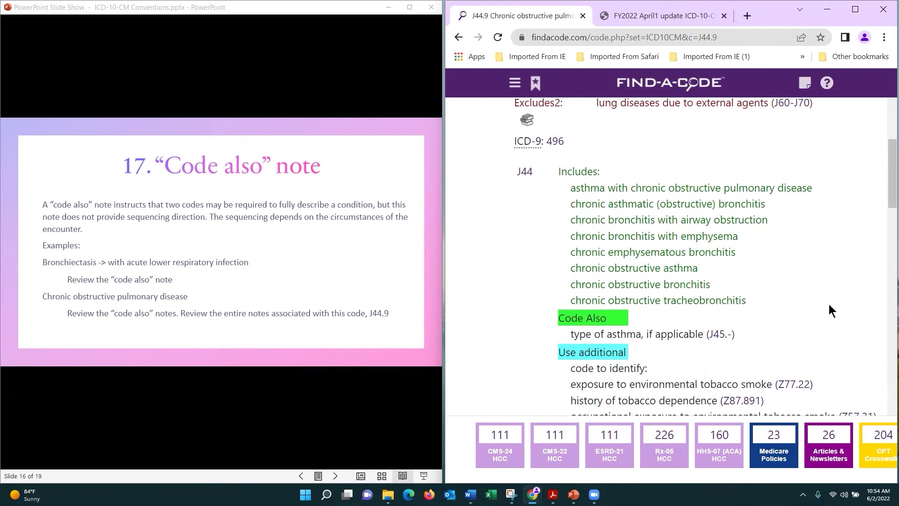
scroll(829, 304, "down", 1)
scroll(675, 304, "down", 3)
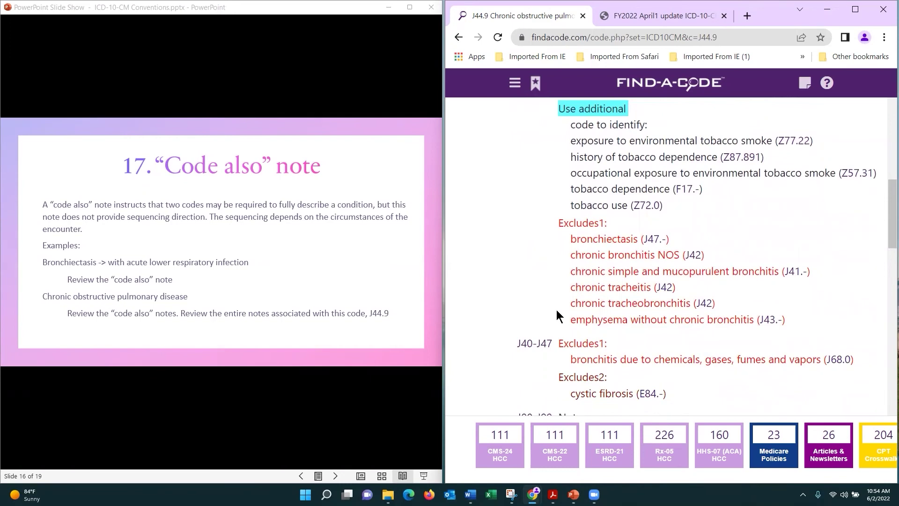
scroll(556, 310, "down", 4)
scroll(551, 319, "down", 6)
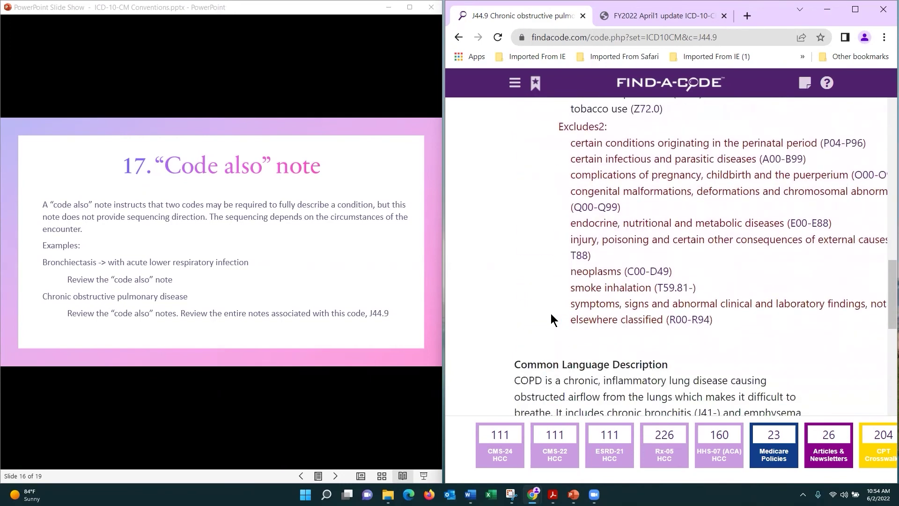
scroll(553, 319, "down", 1)
scroll(571, 256, "up", 1)
scroll(523, 273, "up", 9)
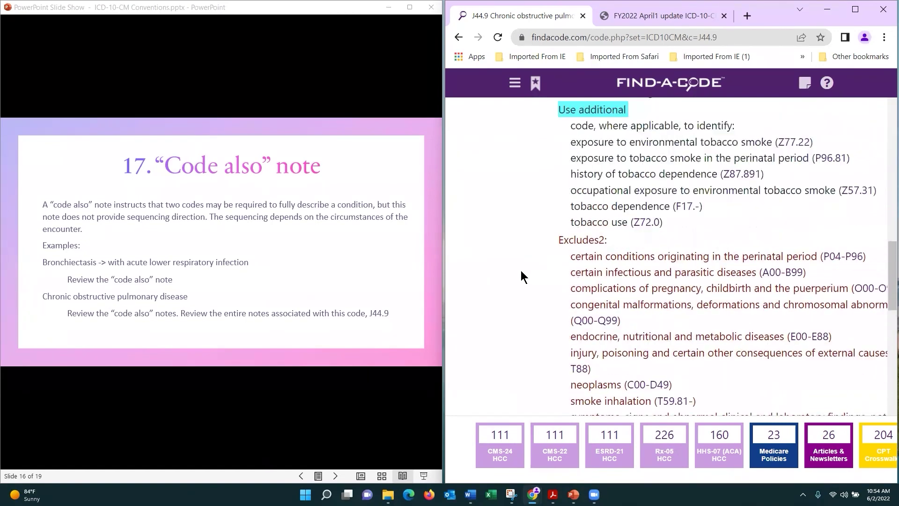
scroll(592, 189, "up", 2)
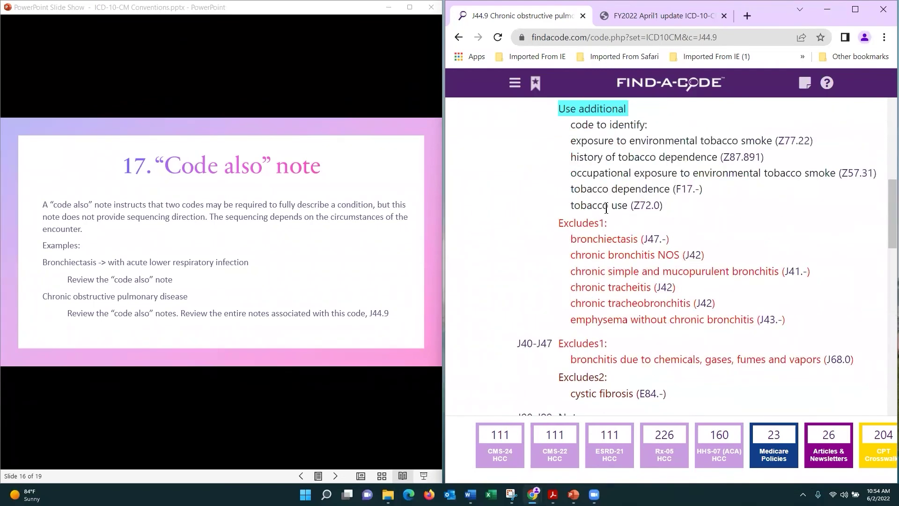